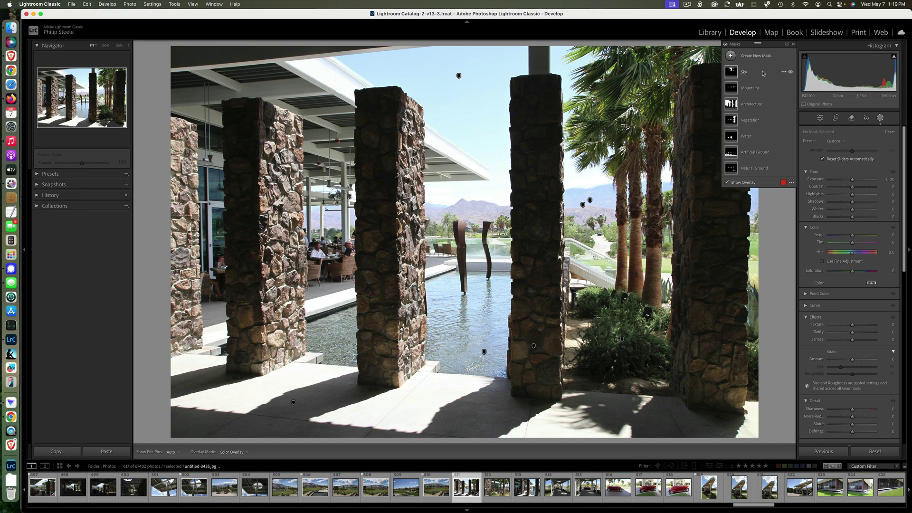
Step: Preview the Sky, Mountains, Architecture, Vegetation, Water, Artificial Ground and Natural Ground mask overlays
{"action": "left_click", "coordinate": [751, 73]}
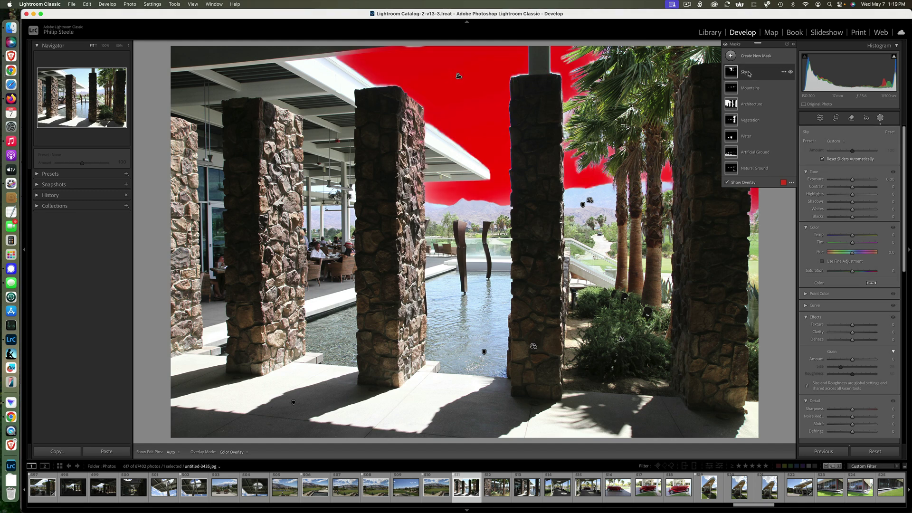
{"action": "left_click", "coordinate": [752, 89]}
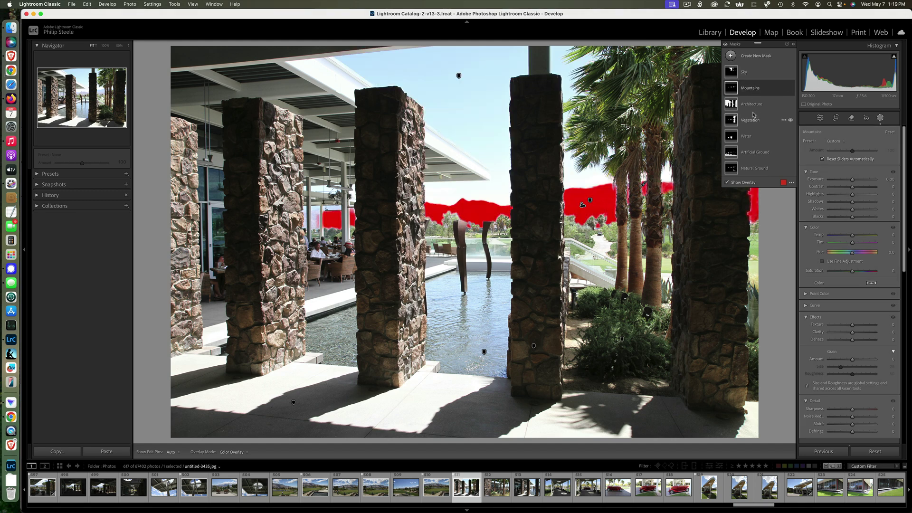
{"action": "left_click", "coordinate": [755, 107]}
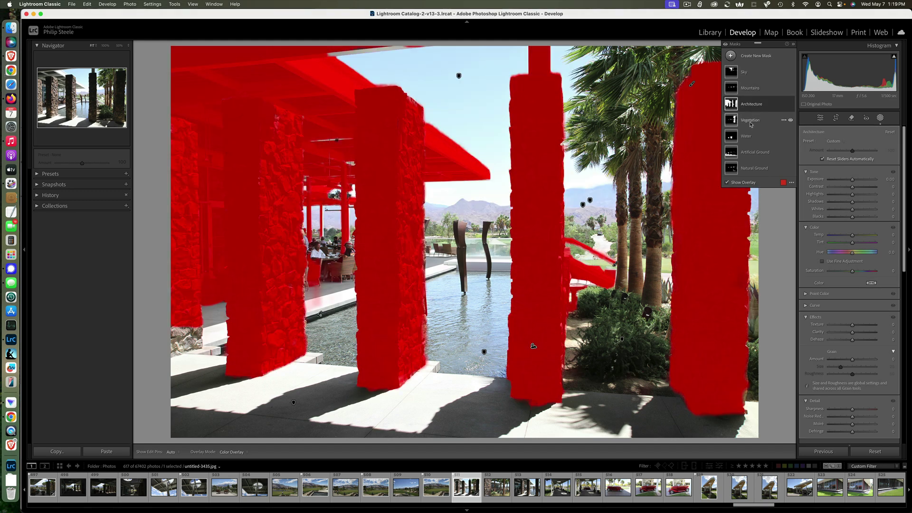
{"action": "left_click", "coordinate": [750, 123]}
{"action": "left_click", "coordinate": [749, 137]}
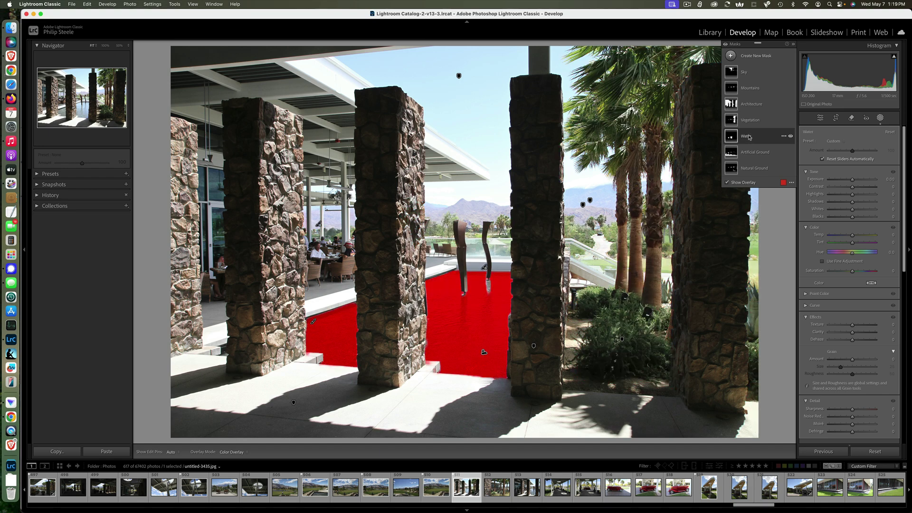
{"action": "left_click", "coordinate": [748, 154]}
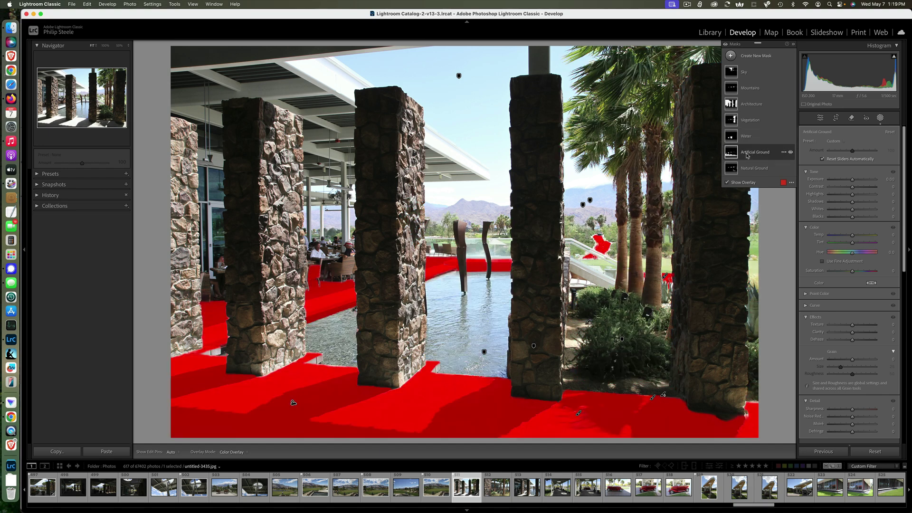
{"action": "left_click", "coordinate": [750, 169]}
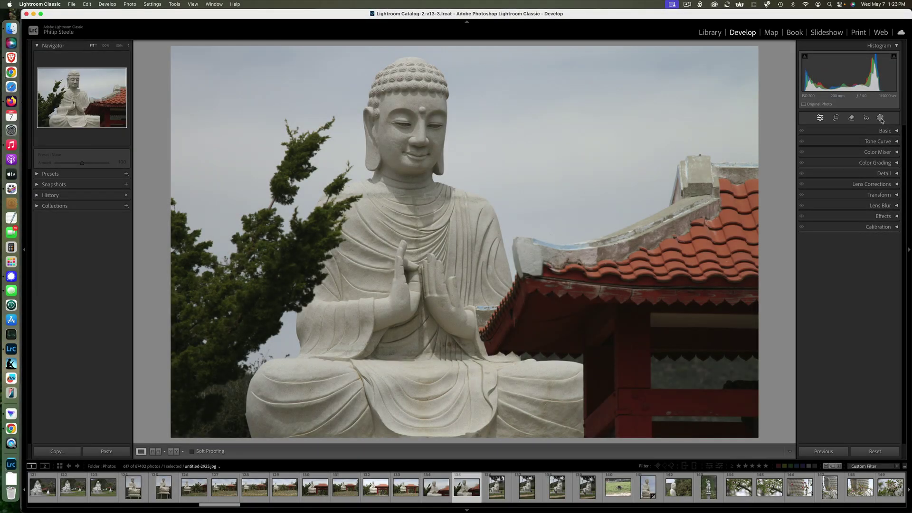
Step: Start a new Landscape mask from the Add New Mask choices
{"action": "left_click", "coordinate": [883, 116]}
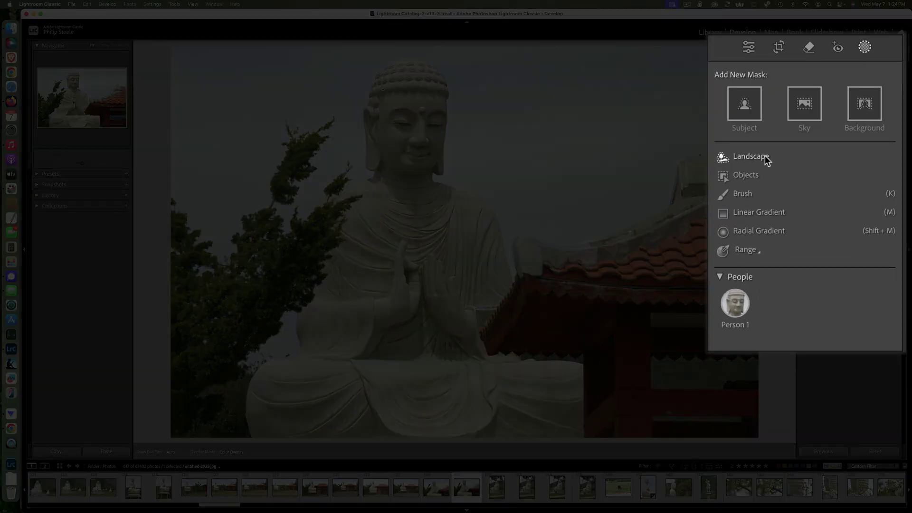
{"action": "left_click", "coordinate": [760, 156]}
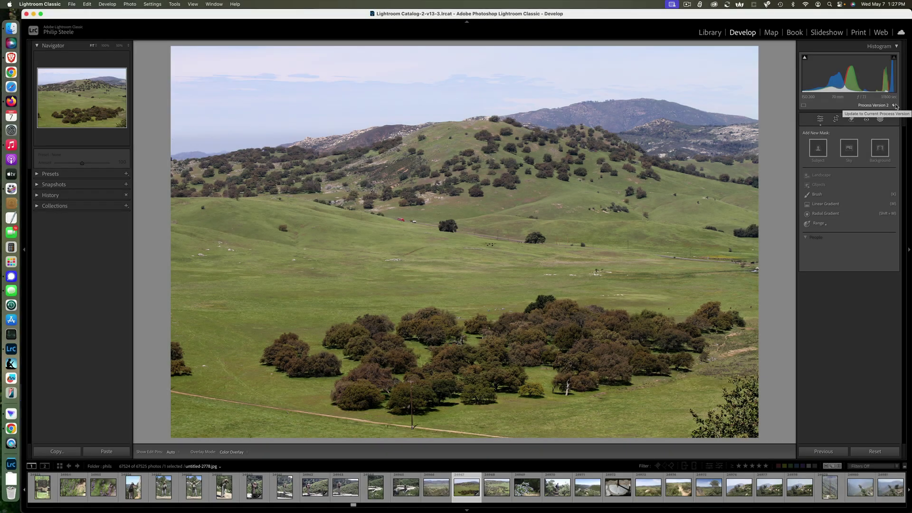
Step: Update the hills photo to the current process version
{"action": "left_click", "coordinate": [895, 106]}
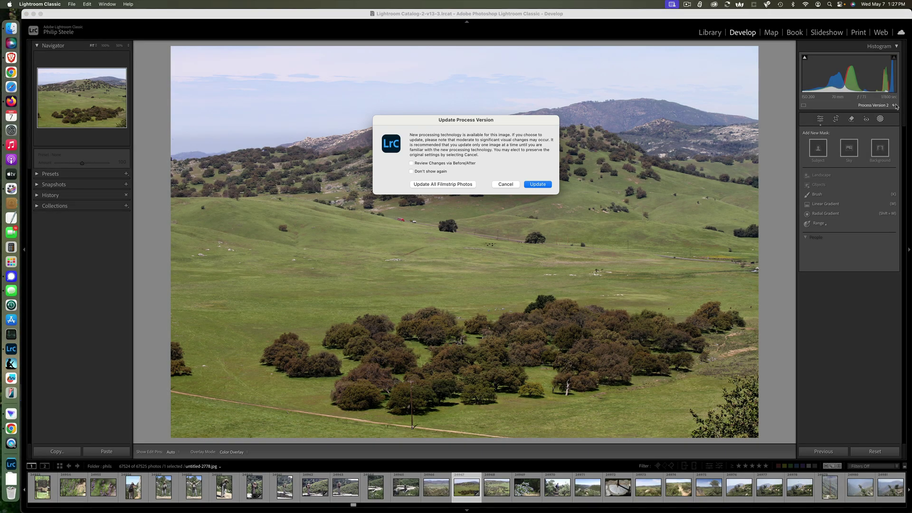
{"action": "left_click", "coordinate": [544, 185]}
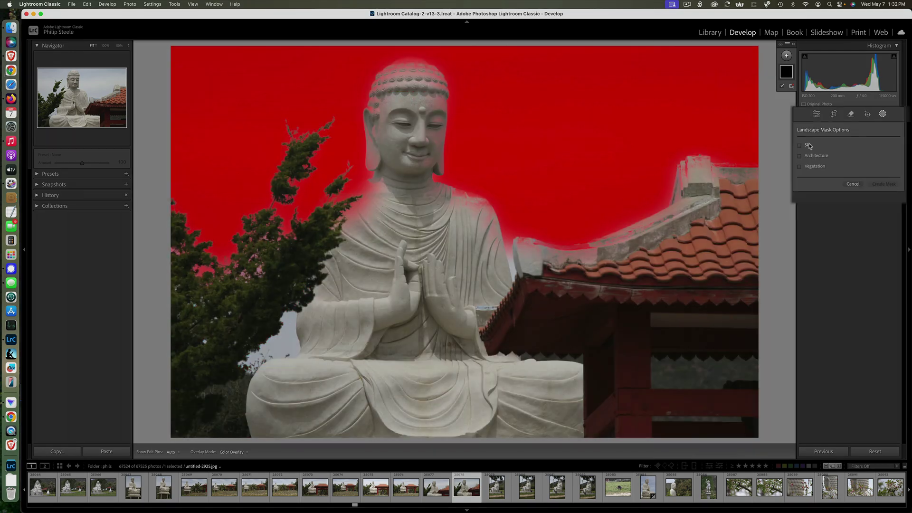
Step: Tick Sky, Architecture and Vegetation in the Landscape Mask Options
{"action": "left_click", "coordinate": [805, 146]}
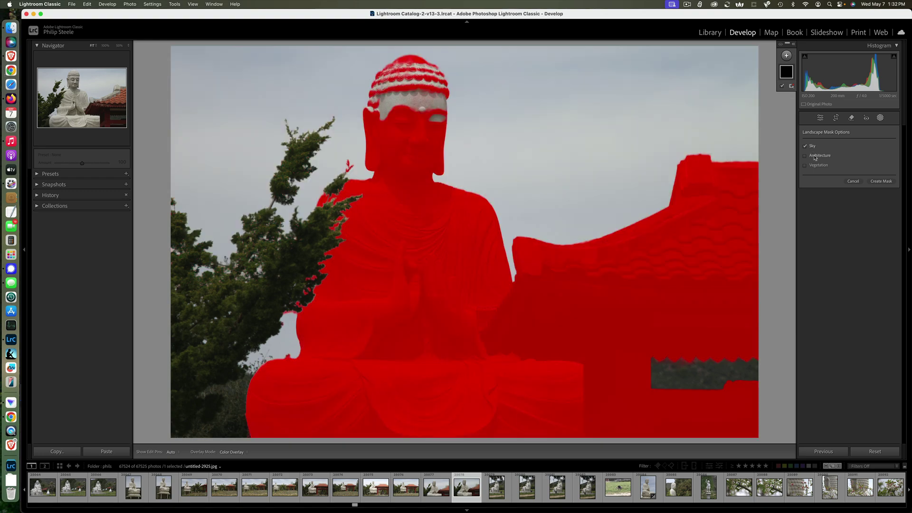
{"action": "left_click", "coordinate": [815, 157]}
{"action": "left_click", "coordinate": [817, 166]}
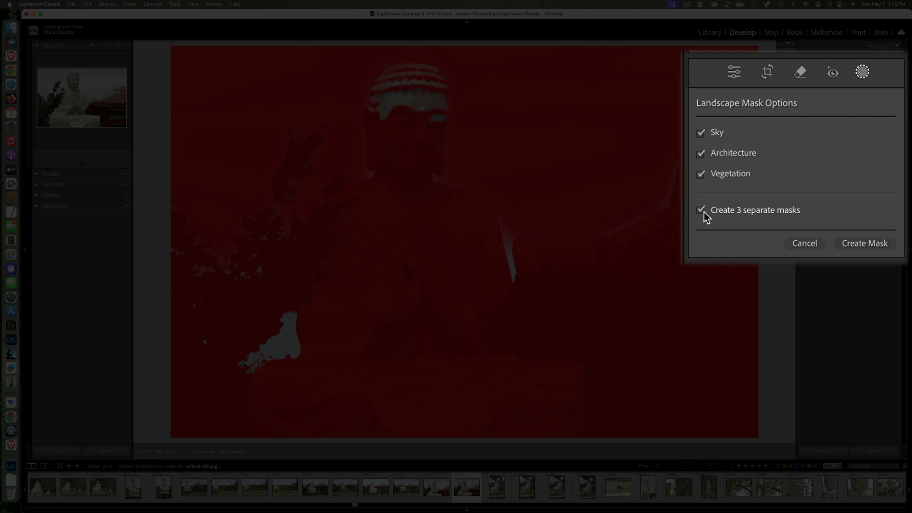
Step: Create the Sky, Architecture and Vegetation masks, review each overlay, and select Sky
{"action": "left_click", "coordinate": [866, 243]}
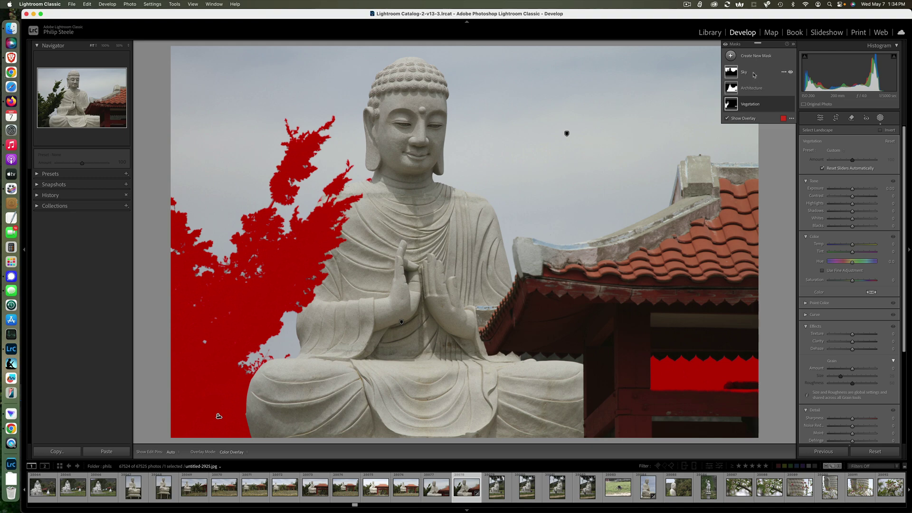
{"action": "left_click", "coordinate": [754, 75]}
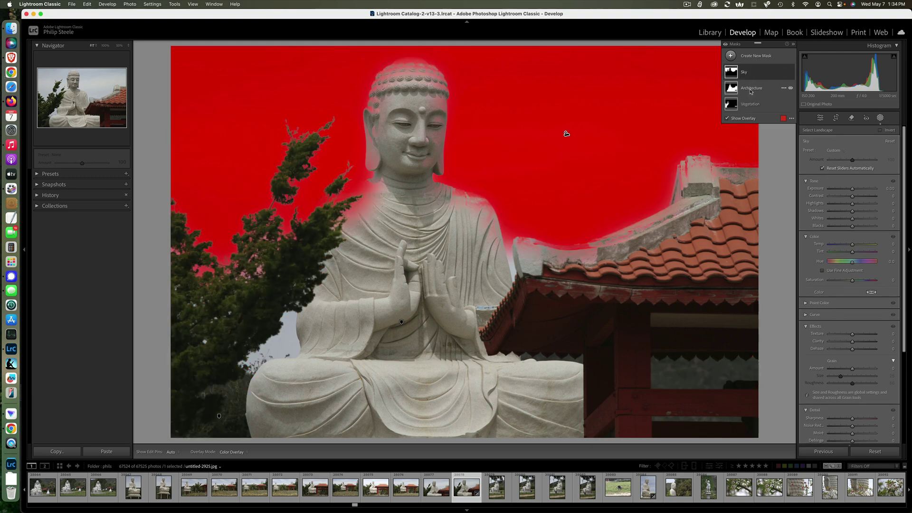
{"action": "left_click", "coordinate": [751, 90]}
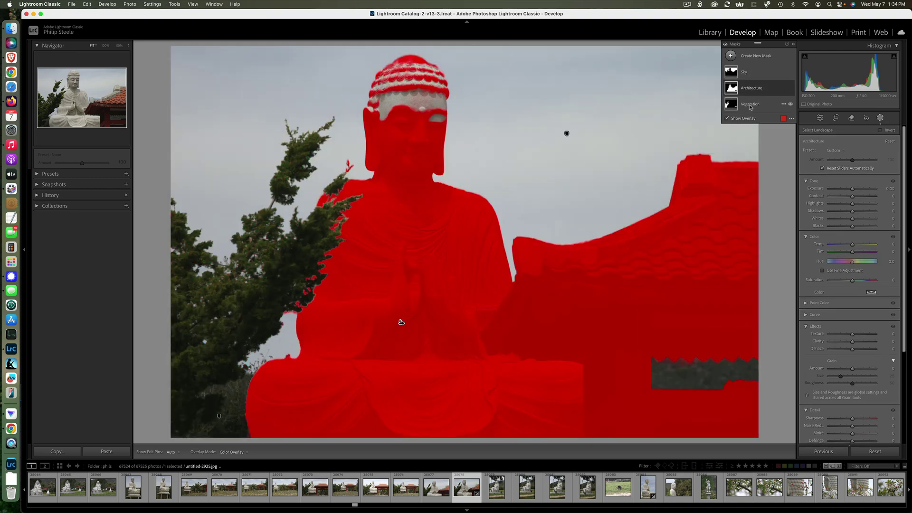
{"action": "left_click", "coordinate": [751, 104]}
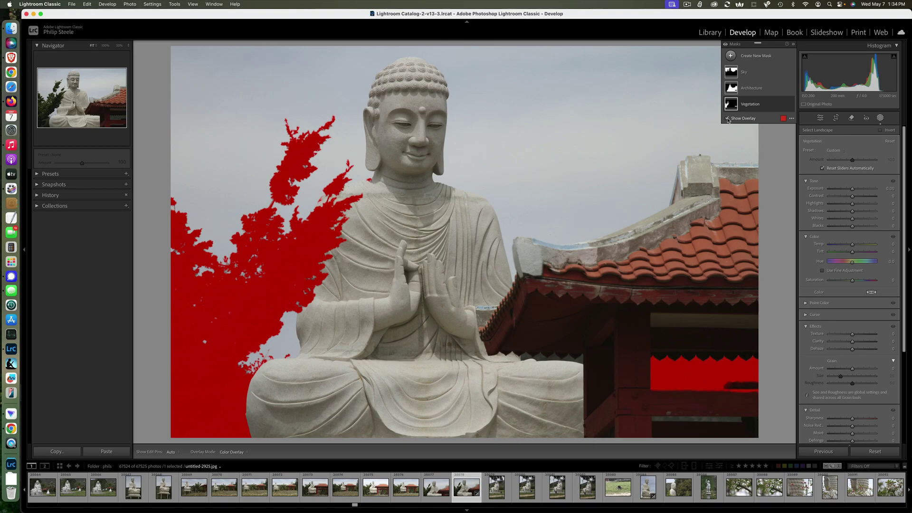
{"action": "left_click", "coordinate": [728, 119]}
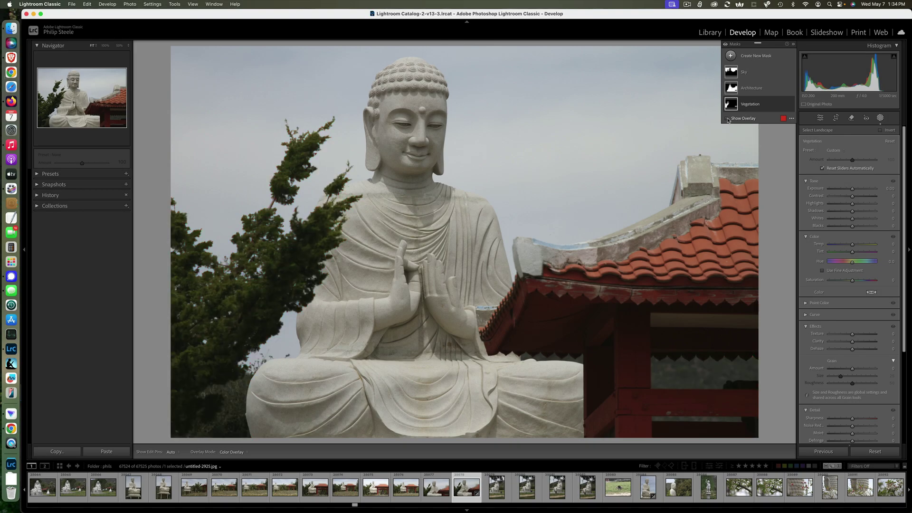
{"action": "left_click", "coordinate": [727, 119]}
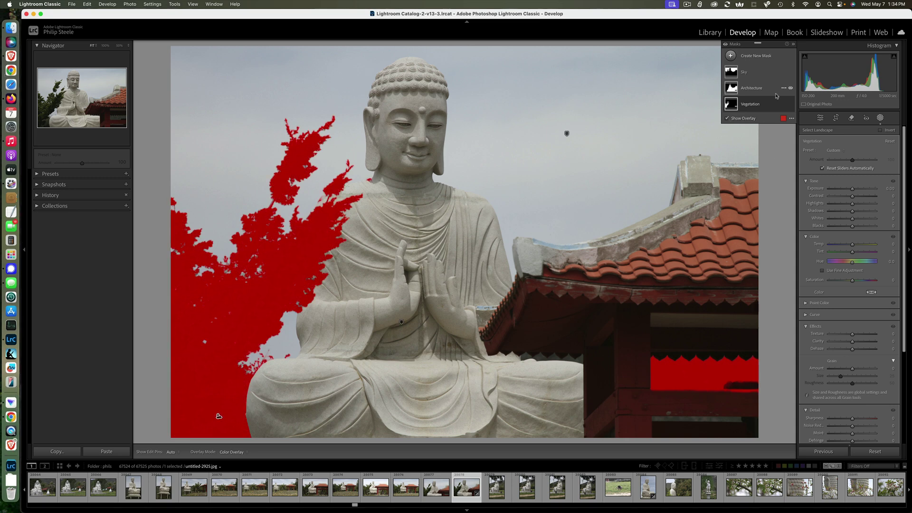
{"action": "left_click", "coordinate": [748, 72]}
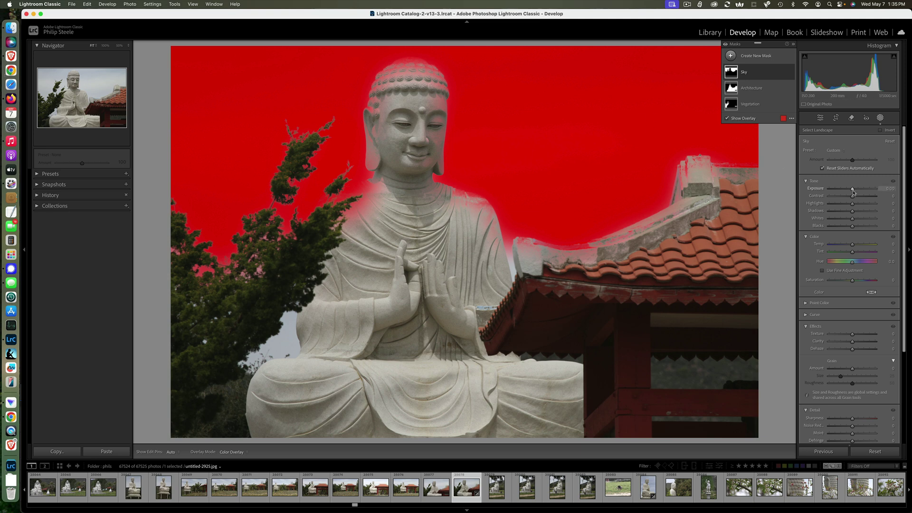
{"action": "left_click_drag", "start_coordinate": [853, 192], "coordinate": [838, 195]}
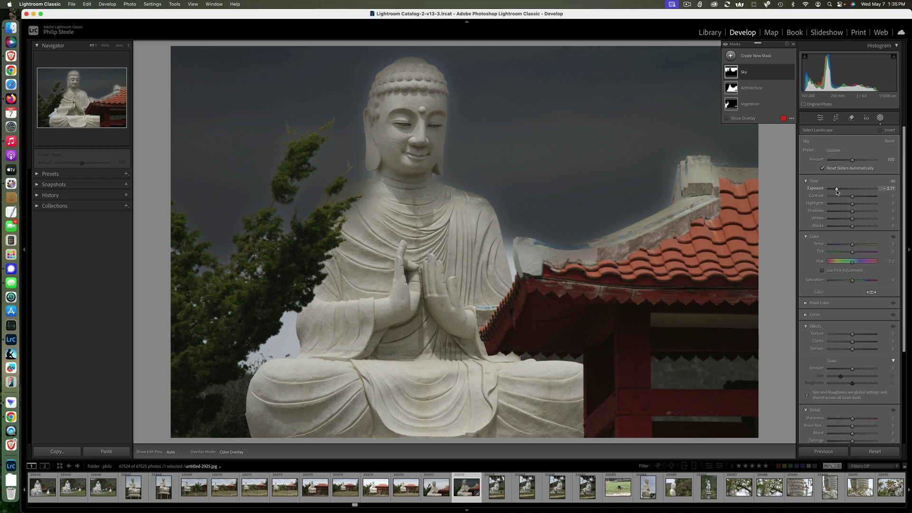
{"action": "double_click", "coordinate": [837, 190]}
{"action": "key", "text": "o"}
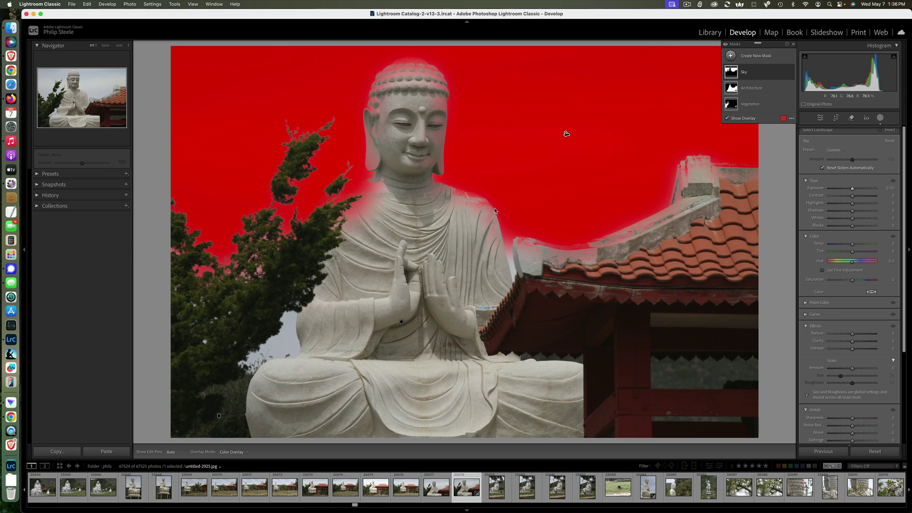
Step: Select the Architecture mask and expand it to show its component
{"action": "left_click", "coordinate": [746, 88]}
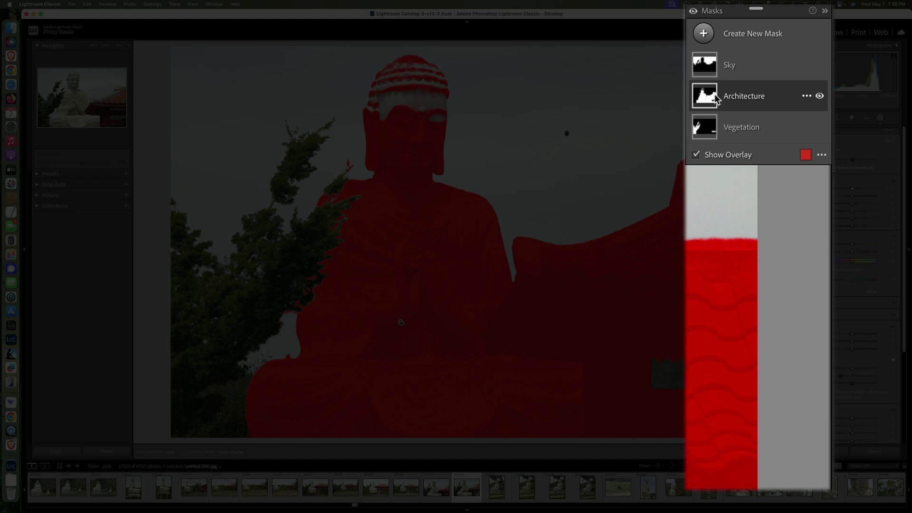
{"action": "left_click", "coordinate": [717, 99]}
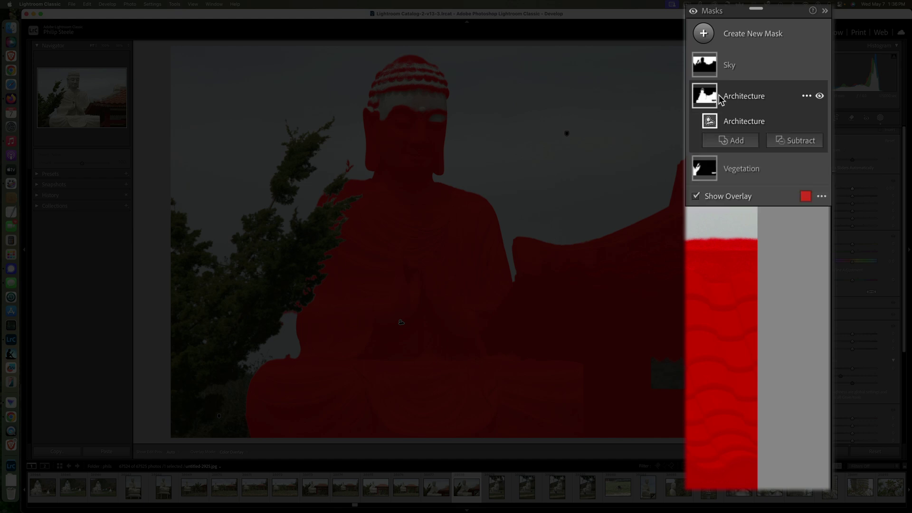
Step: Brush the statue's hat band into the Architecture mask
{"action": "left_click", "coordinate": [736, 142]}
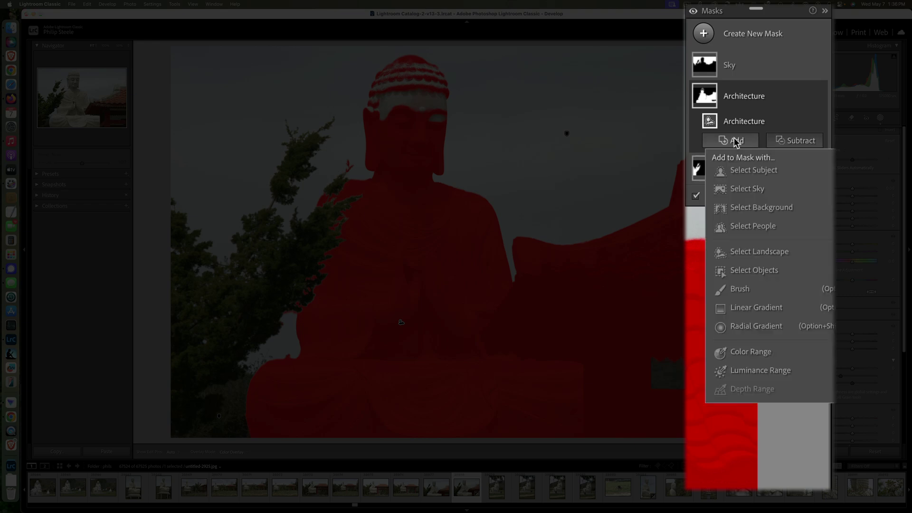
{"action": "left_click", "coordinate": [737, 287]}
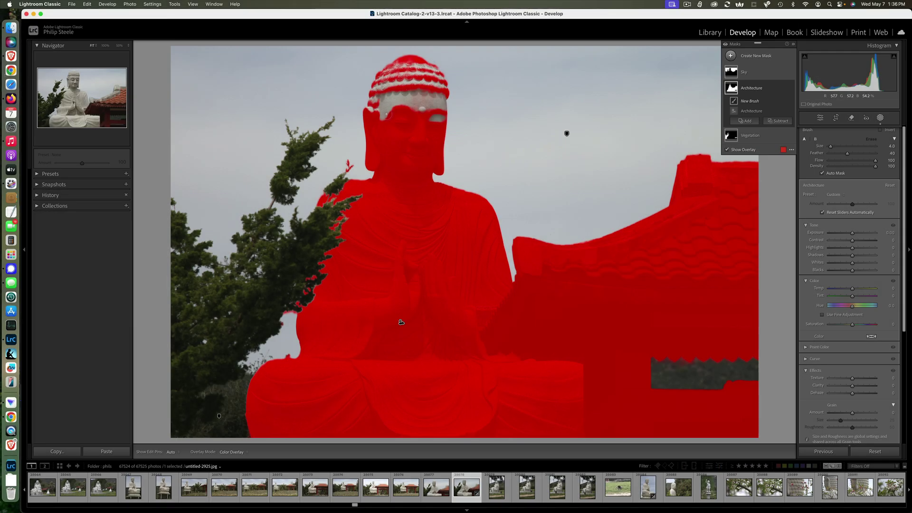
{"action": "key", "text": "h"}
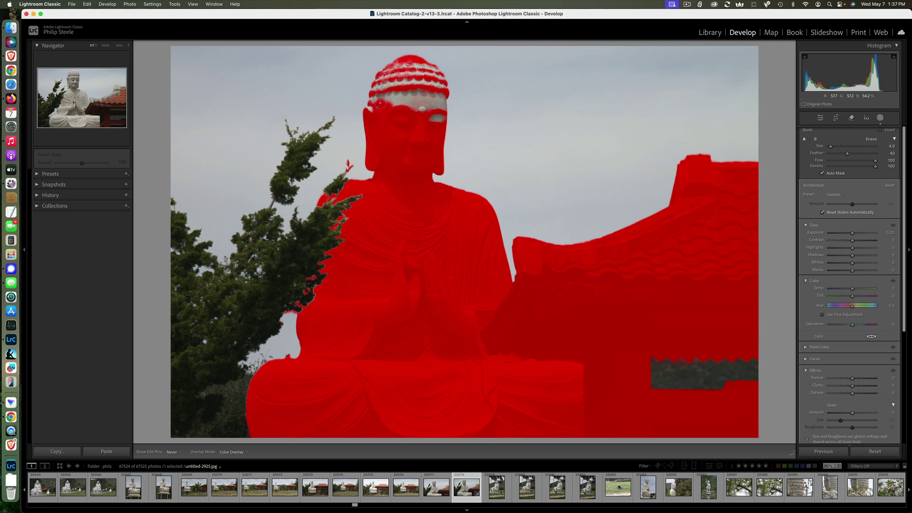
{"action": "mouse_move", "coordinate": [380, 102]}
{"action": "left_mouse_down"}
{"action": "mouse_move", "coordinate": [374, 108]}
{"action": "mouse_move", "coordinate": [375, 97]}
{"action": "left_mouse_up"}
{"action": "key", "text": "h"}
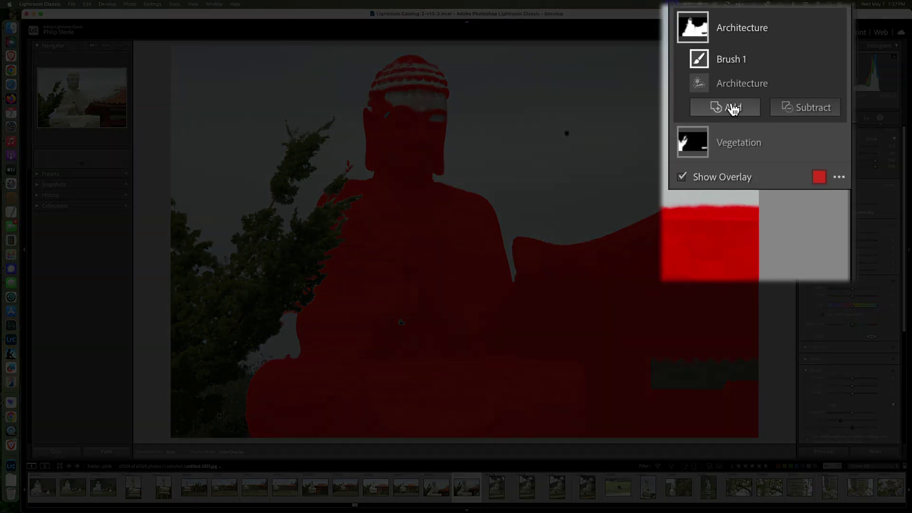
Step: Add Select Subject to the Architecture mask so it covers the whole statue
{"action": "left_click", "coordinate": [747, 121]}
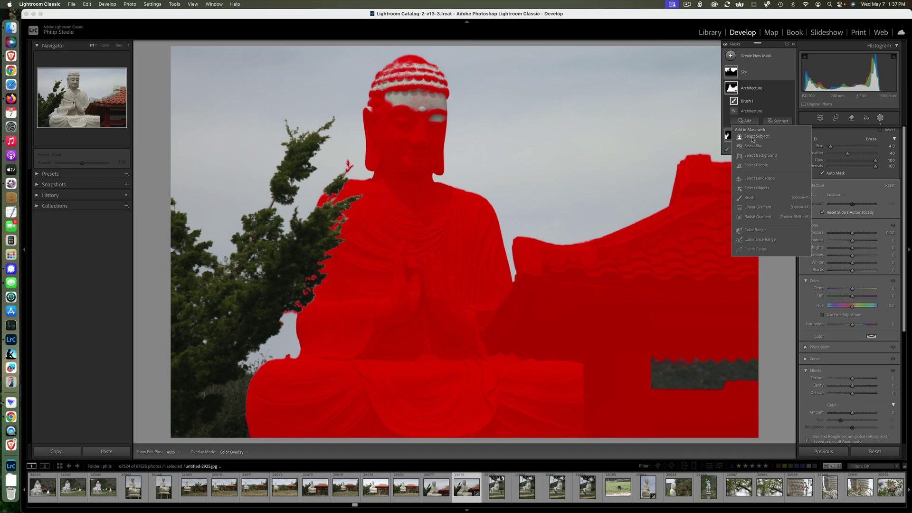
{"action": "left_click", "coordinate": [753, 139]}
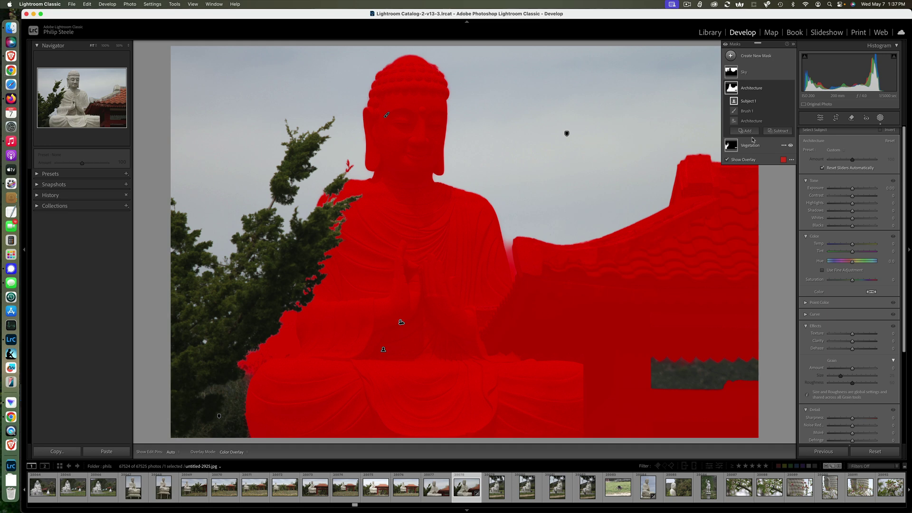
{"action": "left_click", "coordinate": [747, 73]}
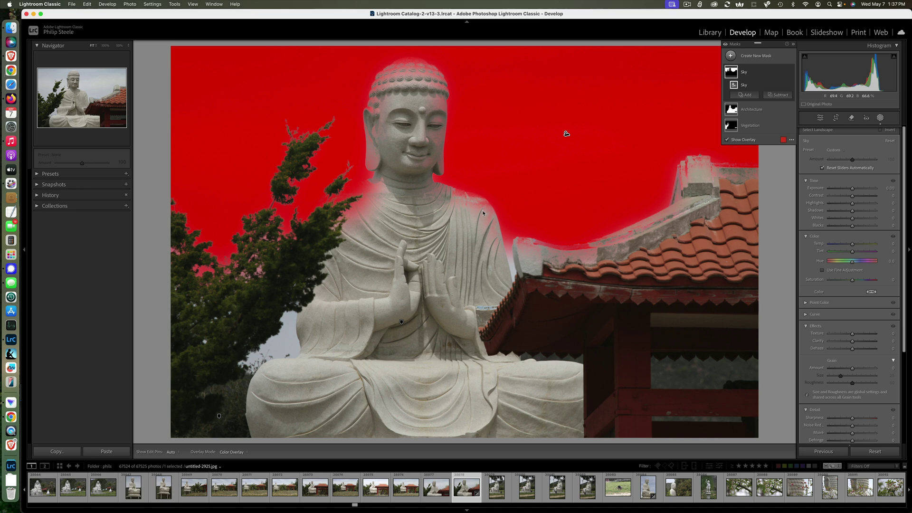
Step: Subtract the statue from the Sky mask using Select Subject
{"action": "left_click", "coordinate": [776, 95]}
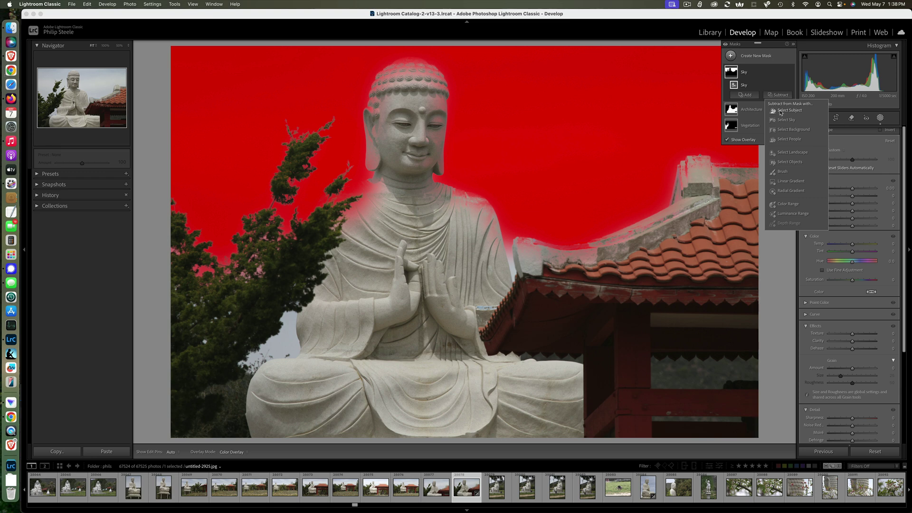
{"action": "left_click", "coordinate": [781, 111]}
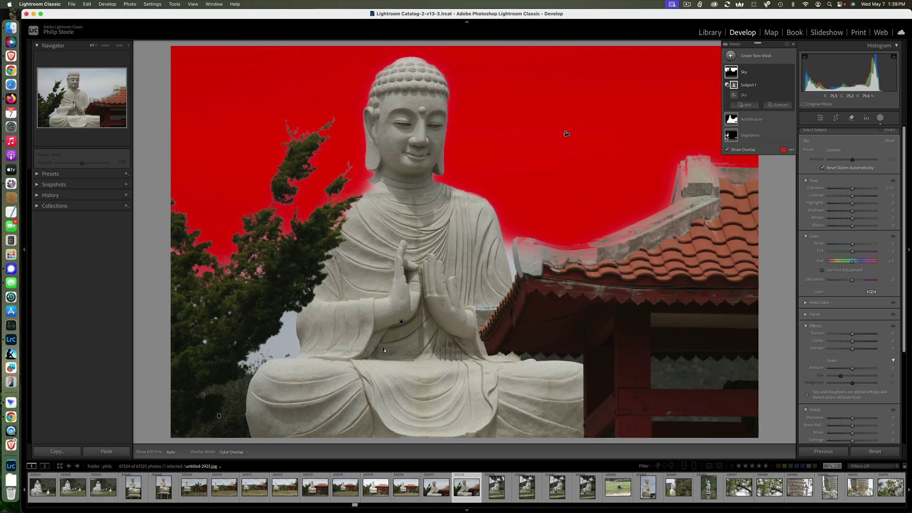
Step: Zoom in and brush the missed sky between the tree and the statue into the Sky mask
{"action": "left_click", "coordinate": [749, 104]}
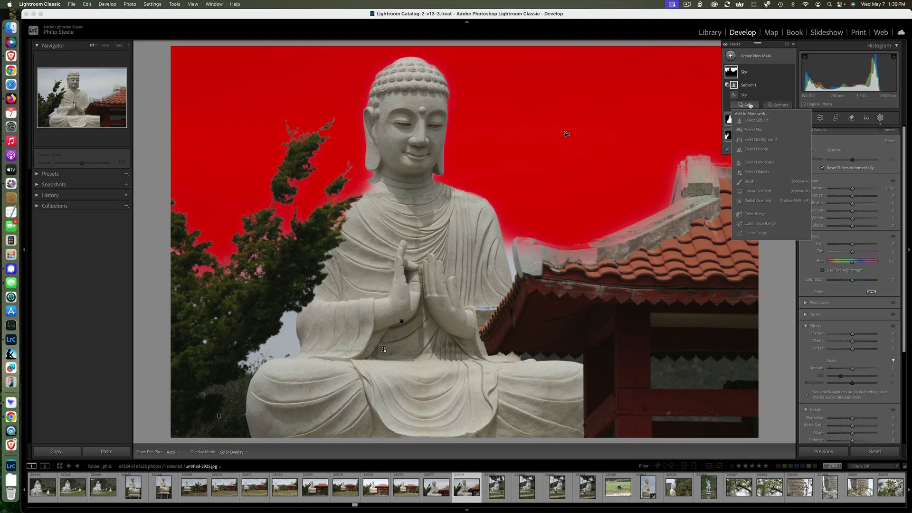
{"action": "left_click", "coordinate": [749, 181]}
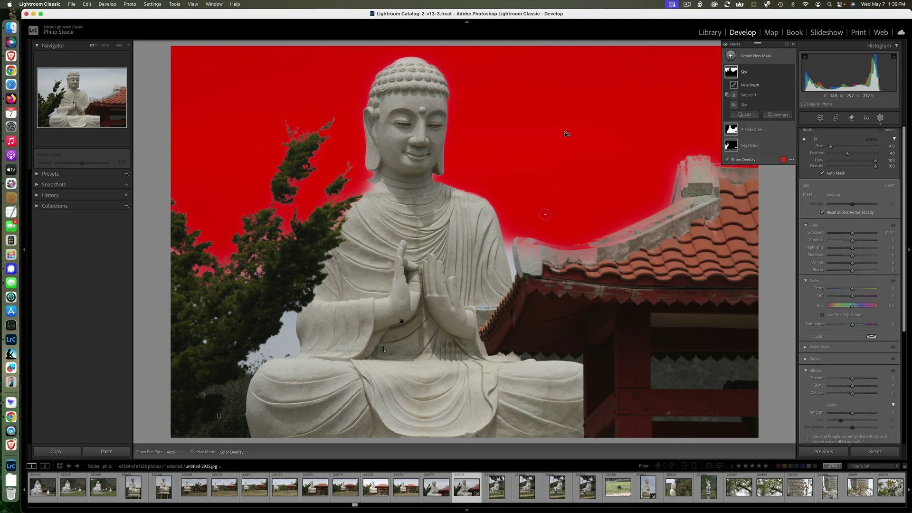
{"action": "key", "text": "z"}
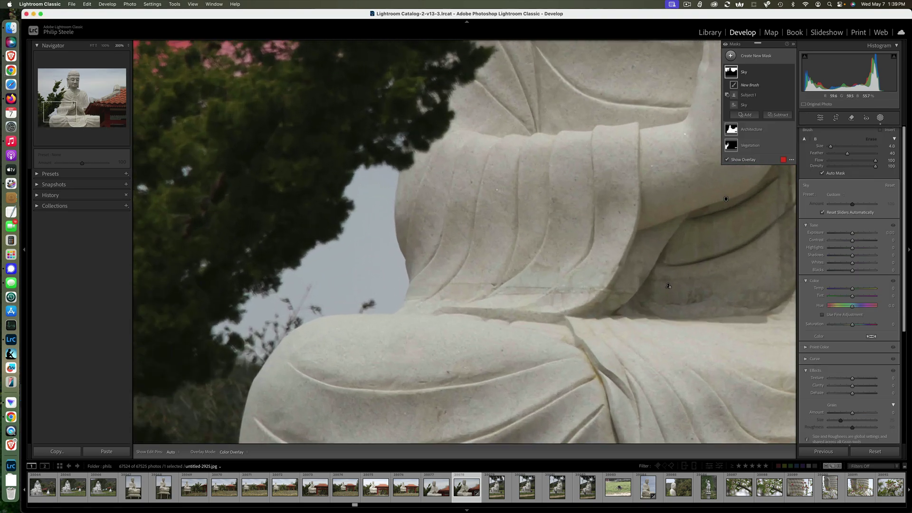
{"action": "left_click", "coordinate": [379, 174]}
{"action": "left_click_drag", "start_coordinate": [379, 174], "coordinate": [354, 192]}
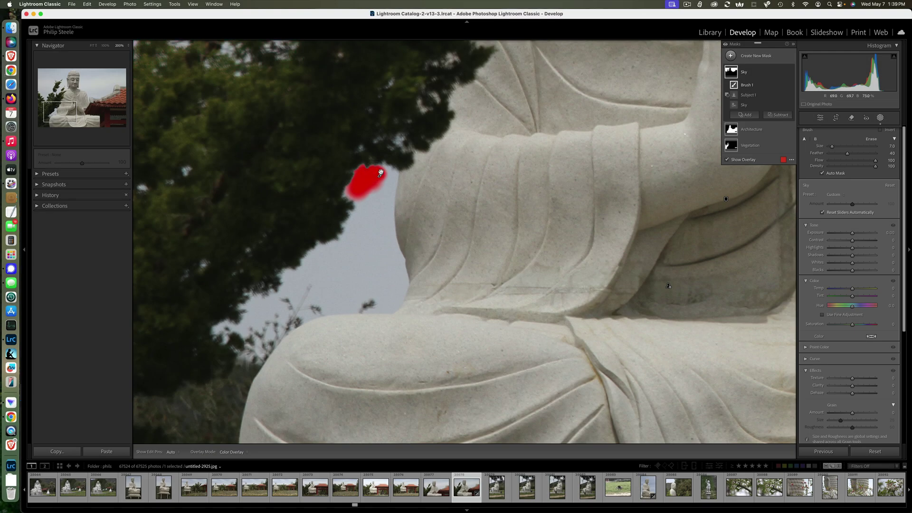
{"action": "left_click", "coordinate": [381, 173]}
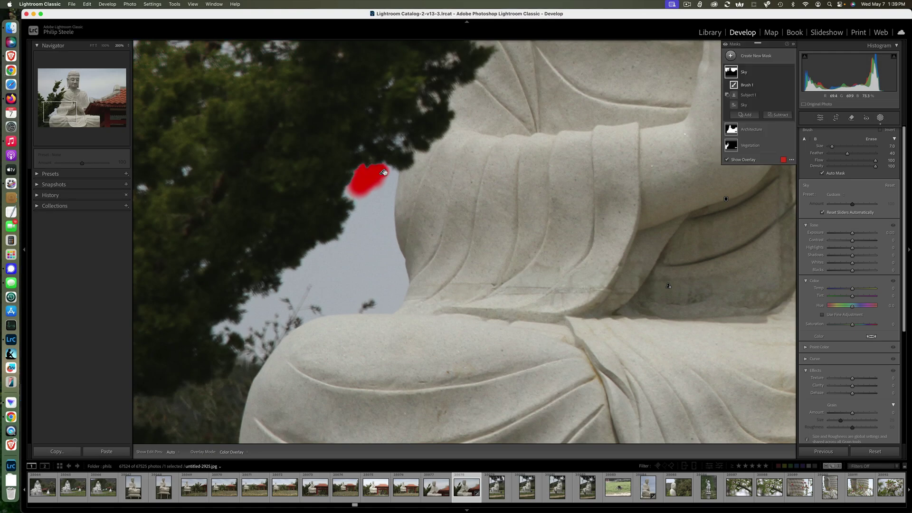
{"action": "mouse_move", "coordinate": [383, 173]}
{"action": "left_mouse_down"}
{"action": "mouse_move", "coordinate": [399, 286]}
{"action": "mouse_move", "coordinate": [315, 289]}
{"action": "mouse_move", "coordinate": [294, 305]}
{"action": "mouse_move", "coordinate": [360, 280]}
{"action": "mouse_move", "coordinate": [367, 250]}
{"action": "mouse_move", "coordinate": [355, 247]}
{"action": "mouse_move", "coordinate": [313, 275]}
{"action": "mouse_move", "coordinate": [355, 270]}
{"action": "mouse_move", "coordinate": [371, 229]}
{"action": "mouse_move", "coordinate": [308, 296]}
{"action": "left_mouse_up"}
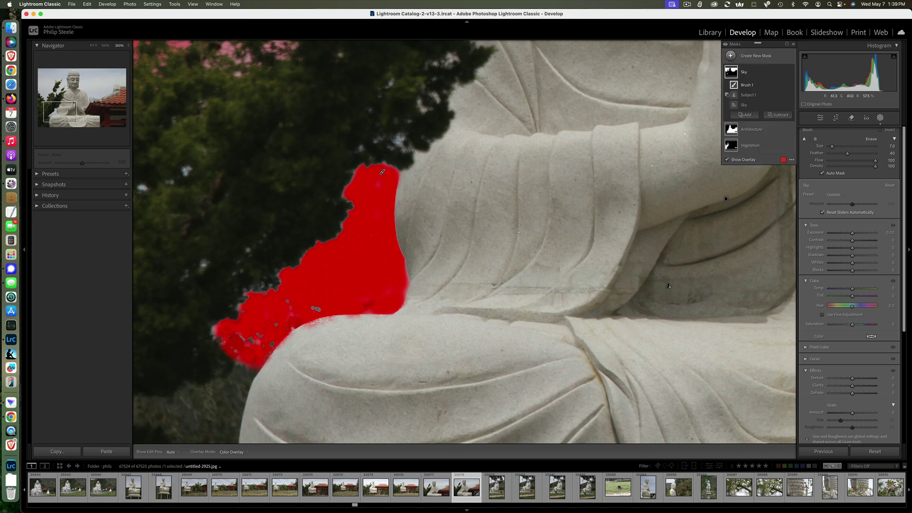
Step: Pan to the red roof and paint the sky gap between statue and roof
{"action": "left_click_drag", "start_coordinate": [382, 172], "coordinate": [138, 380]}
{"action": "left_click_drag", "start_coordinate": [710, 288], "coordinate": [368, 287]}
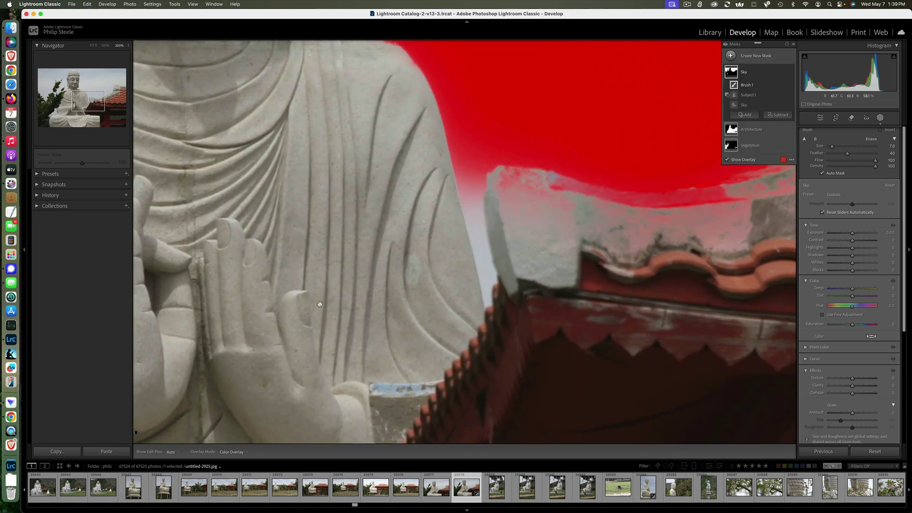
{"action": "mouse_move", "coordinate": [460, 182]}
{"action": "left_mouse_down"}
{"action": "mouse_move", "coordinate": [472, 211]}
{"action": "mouse_move", "coordinate": [463, 166]}
{"action": "mouse_move", "coordinate": [471, 185]}
{"action": "mouse_move", "coordinate": [472, 162]}
{"action": "mouse_move", "coordinate": [464, 151]}
{"action": "mouse_move", "coordinate": [478, 167]}
{"action": "mouse_move", "coordinate": [467, 200]}
{"action": "mouse_move", "coordinate": [480, 261]}
{"action": "mouse_move", "coordinate": [470, 303]}
{"action": "left_mouse_up"}
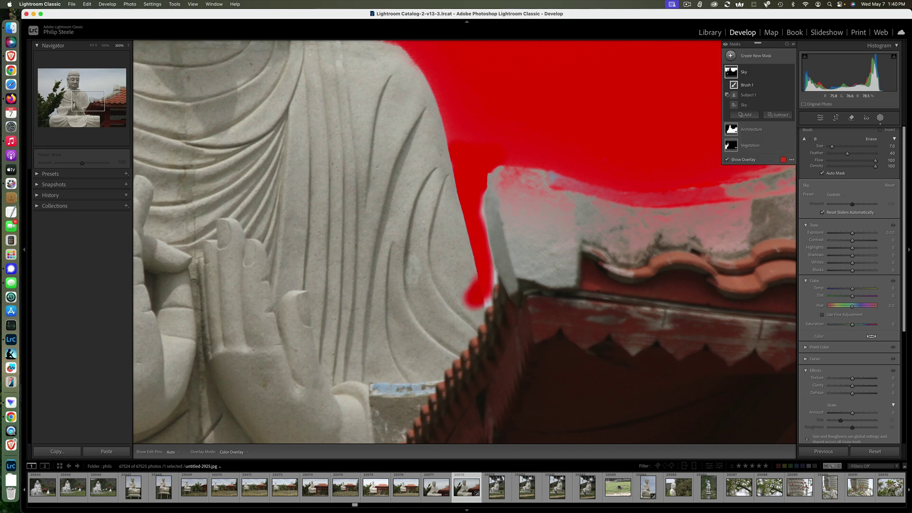
Step: Erase the Sky mask spill from the statue's edge beside the roof
{"action": "left_click", "coordinate": [777, 115]}
{"action": "left_click", "coordinate": [774, 195]}
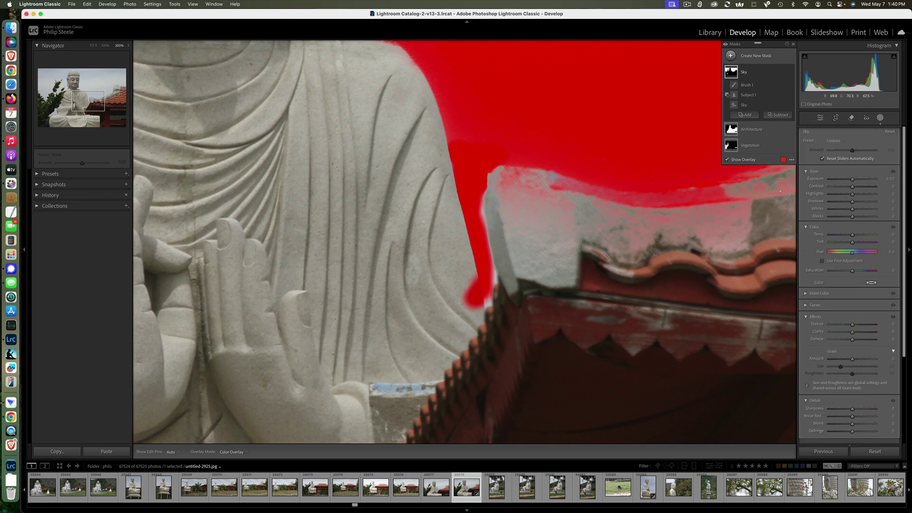
{"action": "key", "text": "h"}
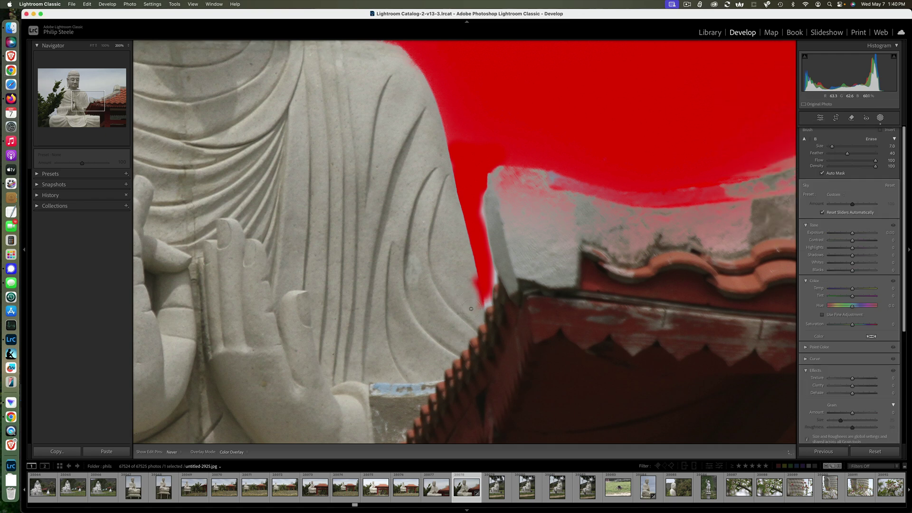
{"action": "mouse_move", "coordinate": [471, 308]}
{"action": "left_mouse_down"}
{"action": "mouse_move", "coordinate": [476, 281]}
{"action": "mouse_move", "coordinate": [469, 303]}
{"action": "left_mouse_up"}
{"action": "key", "text": "h"}
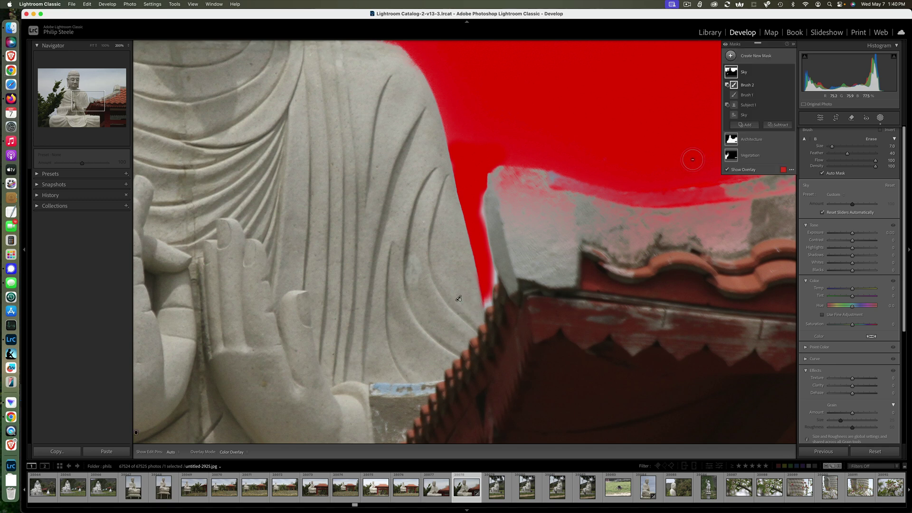
Step: Add another Brush component and paint the remaining sky along the statue's edge near the roof
{"action": "left_click", "coordinate": [748, 126]}
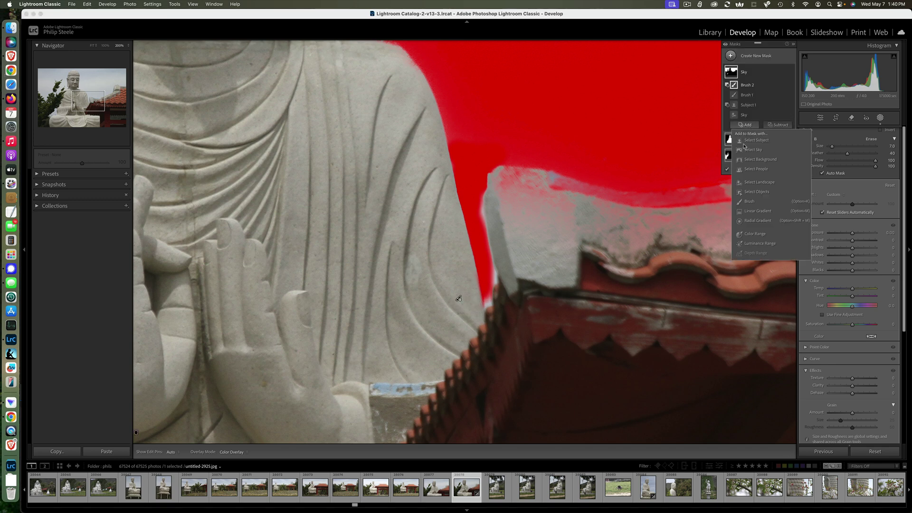
{"action": "left_click", "coordinate": [741, 195]}
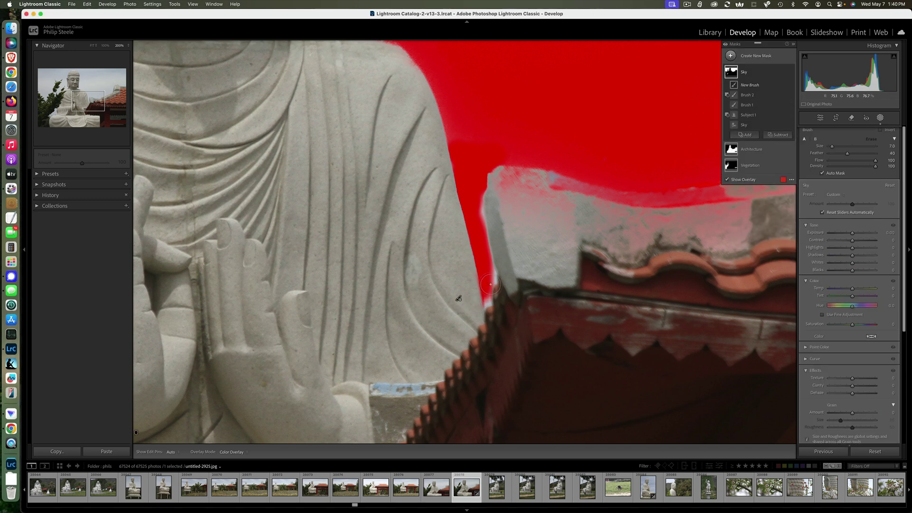
{"action": "scroll", "coordinate": [490, 284], "scroll_direction": "down", "scroll_amount": 1}
{"action": "key", "text": "h"}
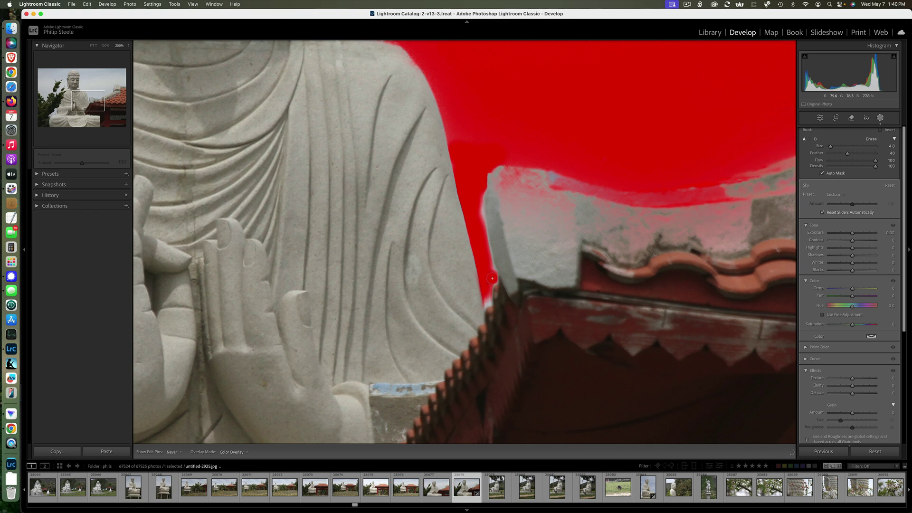
{"action": "mouse_move", "coordinate": [485, 288]}
{"action": "left_mouse_down"}
{"action": "mouse_move", "coordinate": [487, 304]}
{"action": "mouse_move", "coordinate": [480, 197]}
{"action": "mouse_move", "coordinate": [481, 228]}
{"action": "left_mouse_up"}
Step: Fit the photo in view, then subtract a Select Sky component from the Vegetation mask
{"action": "key", "text": "h"}
{"action": "key", "text": "super+minus"}
{"action": "key", "text": "super+minus"}
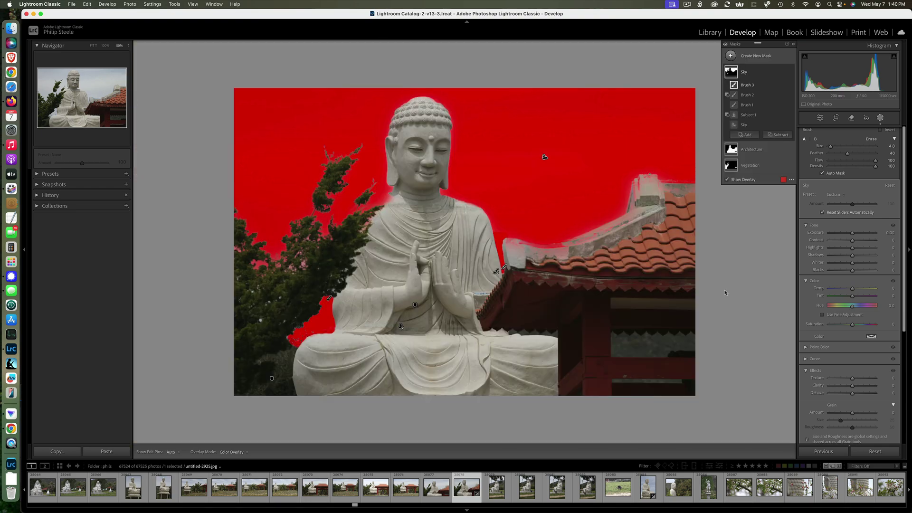
{"action": "key", "text": "super+equal"}
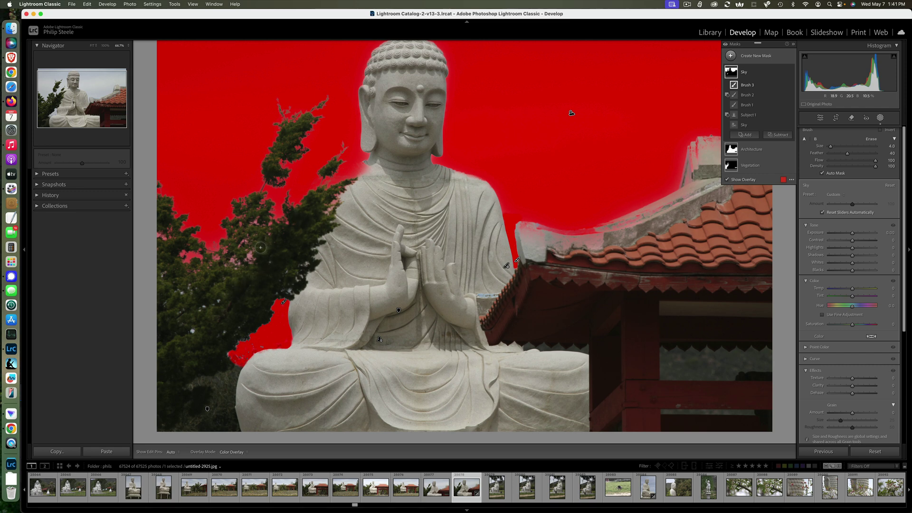
{"action": "left_click", "coordinate": [749, 165]}
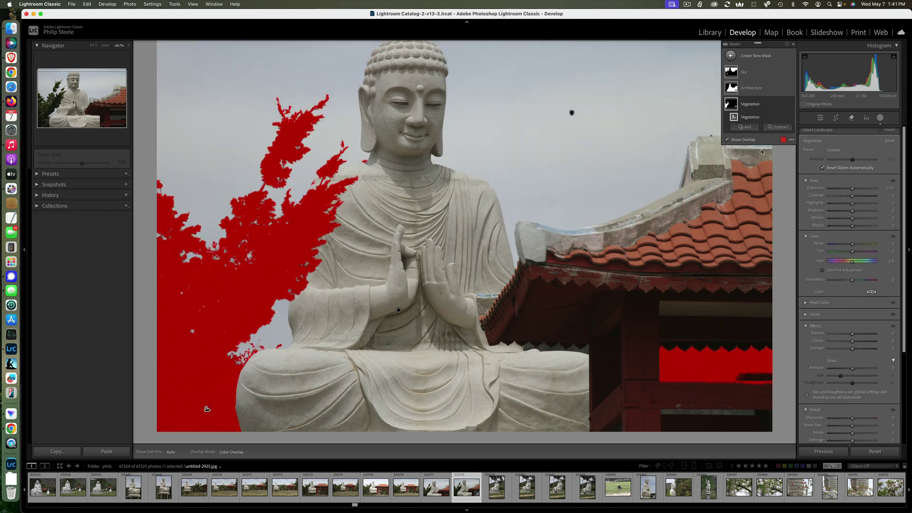
{"action": "left_click", "coordinate": [774, 128]}
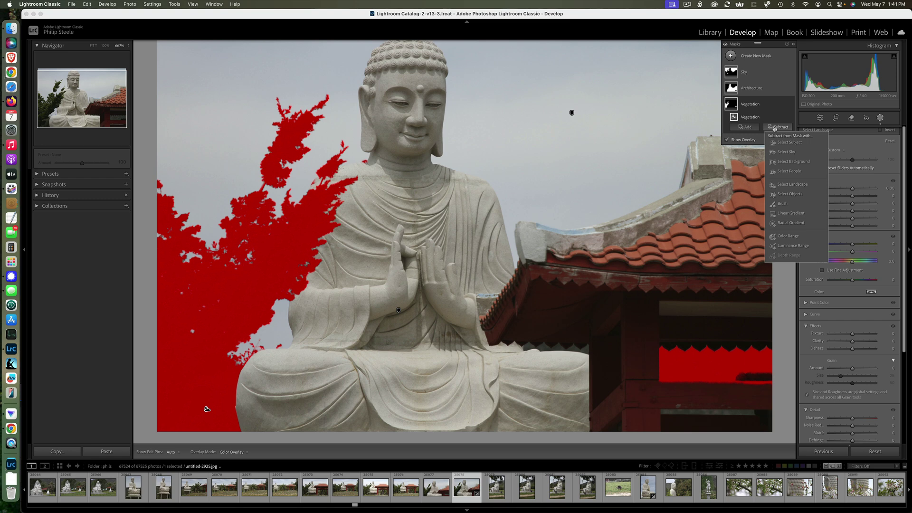
{"action": "left_click", "coordinate": [786, 152]}
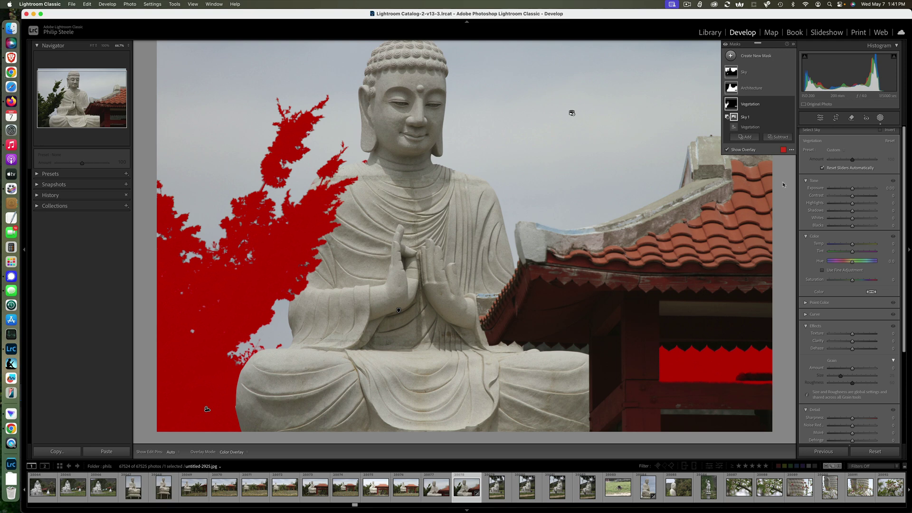
Step: On the Sky mask, set Dehaze to 62 and Exposure to −0.51, and add Noise Reduction
{"action": "left_click", "coordinate": [749, 73]}
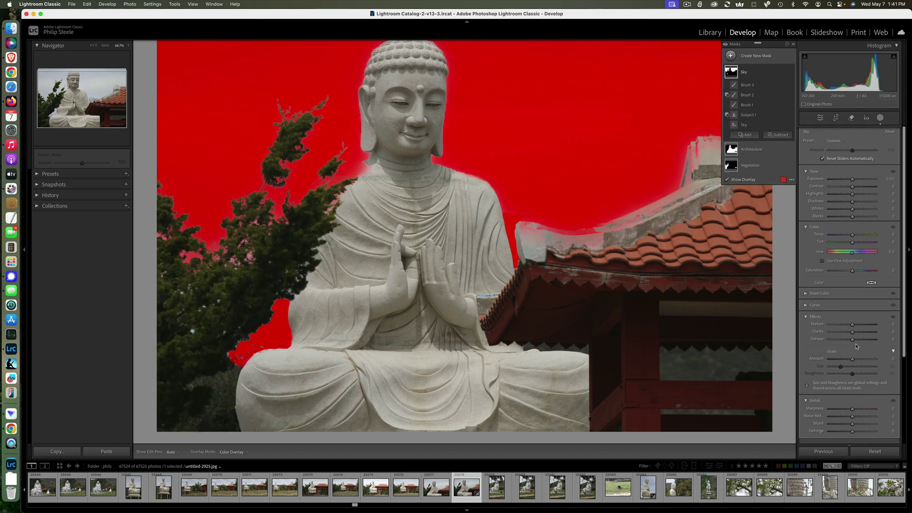
{"action": "left_click_drag", "start_coordinate": [853, 342], "coordinate": [865, 341]}
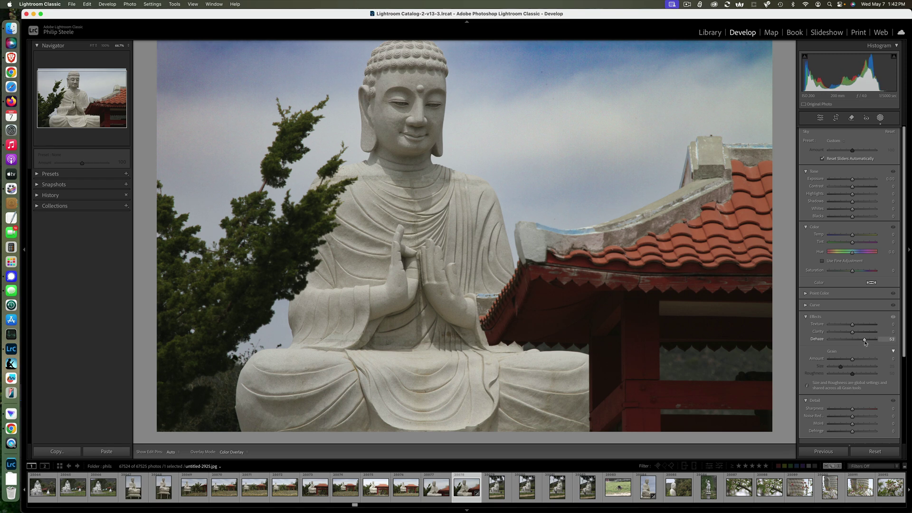
{"action": "left_click_drag", "start_coordinate": [865, 342], "coordinate": [865, 341]}
{"action": "left_click_drag", "start_coordinate": [853, 179], "coordinate": [850, 180]}
{"action": "mouse_move", "coordinate": [853, 418]}
{"action": "left_mouse_down"}
{"action": "mouse_move", "coordinate": [880, 413]}
{"action": "mouse_move", "coordinate": [867, 418]}
{"action": "left_mouse_up"}
Step: On the Architecture mask, set Clarity 59, Shadows 49 and Saturation 17
{"action": "left_click", "coordinate": [750, 149]}
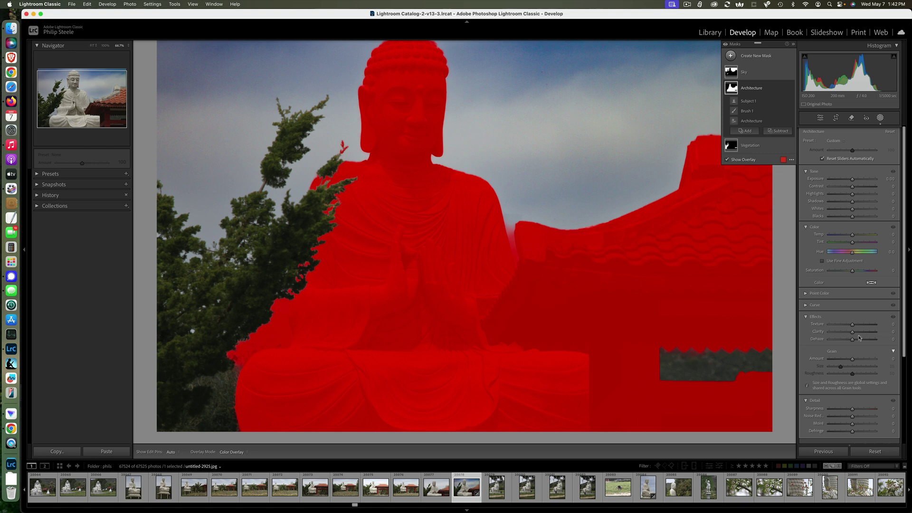
{"action": "left_click_drag", "start_coordinate": [852, 332], "coordinate": [868, 333]}
{"action": "left_click_drag", "start_coordinate": [854, 205], "coordinate": [863, 204]}
{"action": "left_click_drag", "start_coordinate": [853, 272], "coordinate": [857, 272]}
Step: On the Vegetation mask, show the overlay and set Shadows 28 and Saturation 22
{"action": "left_click", "coordinate": [753, 146]}
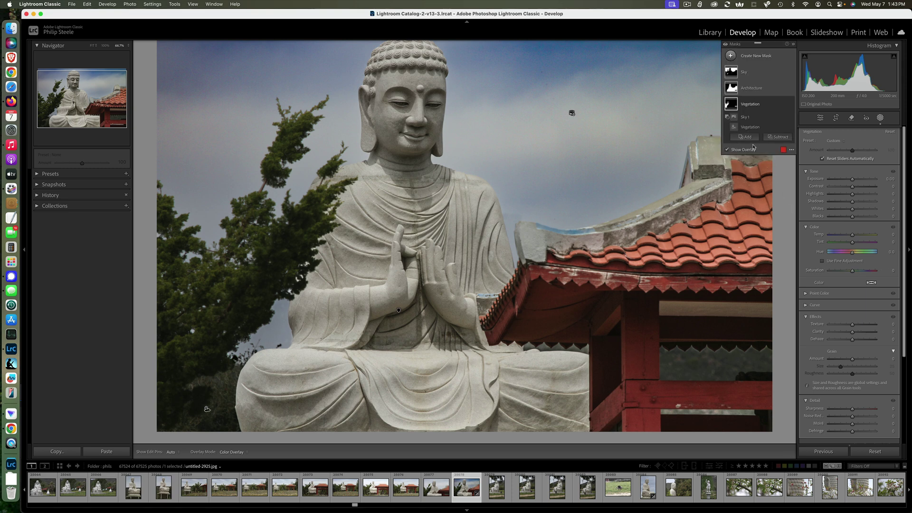
{"action": "left_click", "coordinate": [753, 149]}
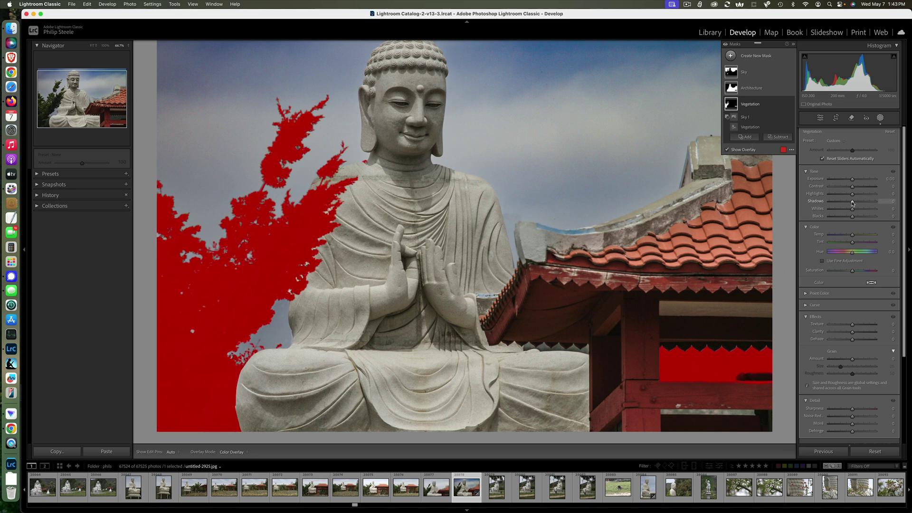
{"action": "left_click_drag", "start_coordinate": [851, 203], "coordinate": [860, 204]}
{"action": "left_click_drag", "start_coordinate": [853, 273], "coordinate": [858, 274]}
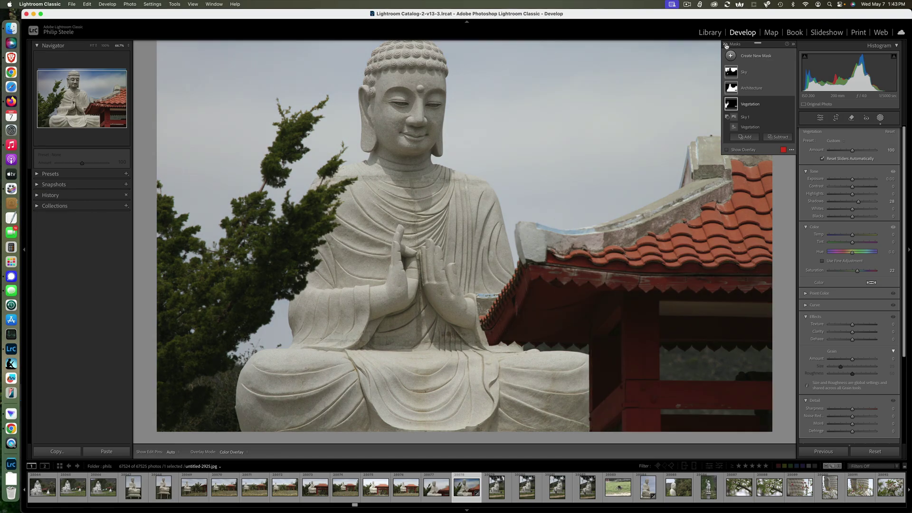
Step: Toggle the mask adjustments off and back on to compare, leaving them visible
{"action": "left_click", "coordinate": [726, 45]}
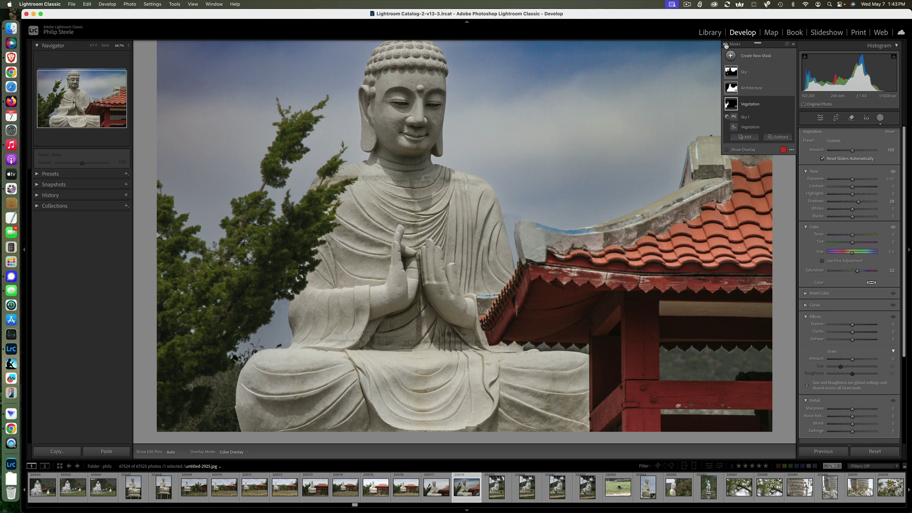
{"action": "left_click", "coordinate": [726, 45]}
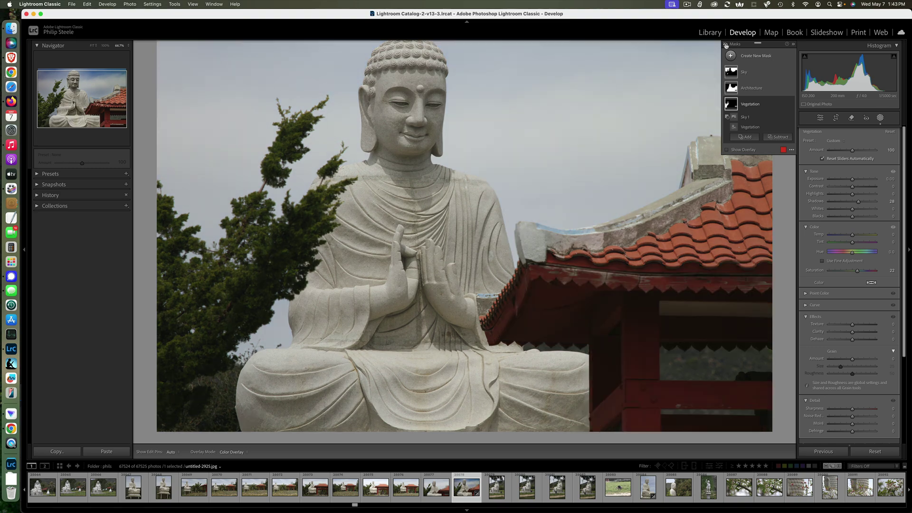
{"action": "left_click", "coordinate": [726, 45]}
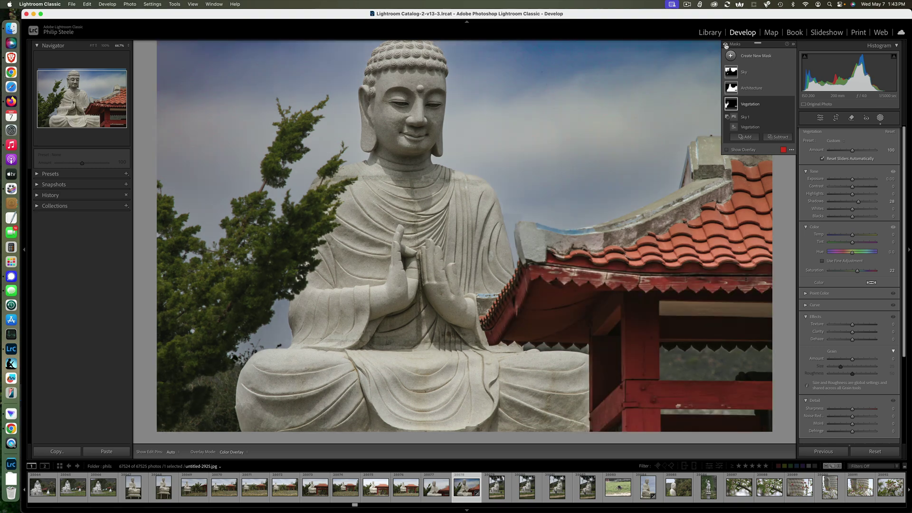